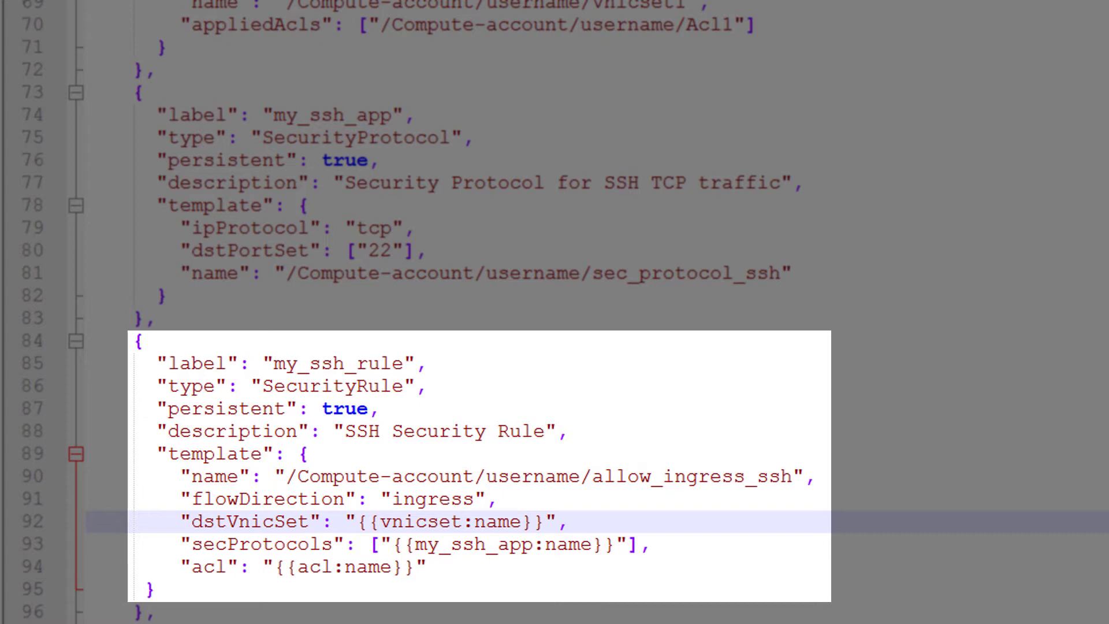
Review the orchestration JSON, covering the vNIC set, ACL, SSH security protocol and rule, public IP reservation and instance definitions.
{"action": "scroll", "coordinate": [555, 311], "scroll_direction": "up", "scroll_amount": 17}
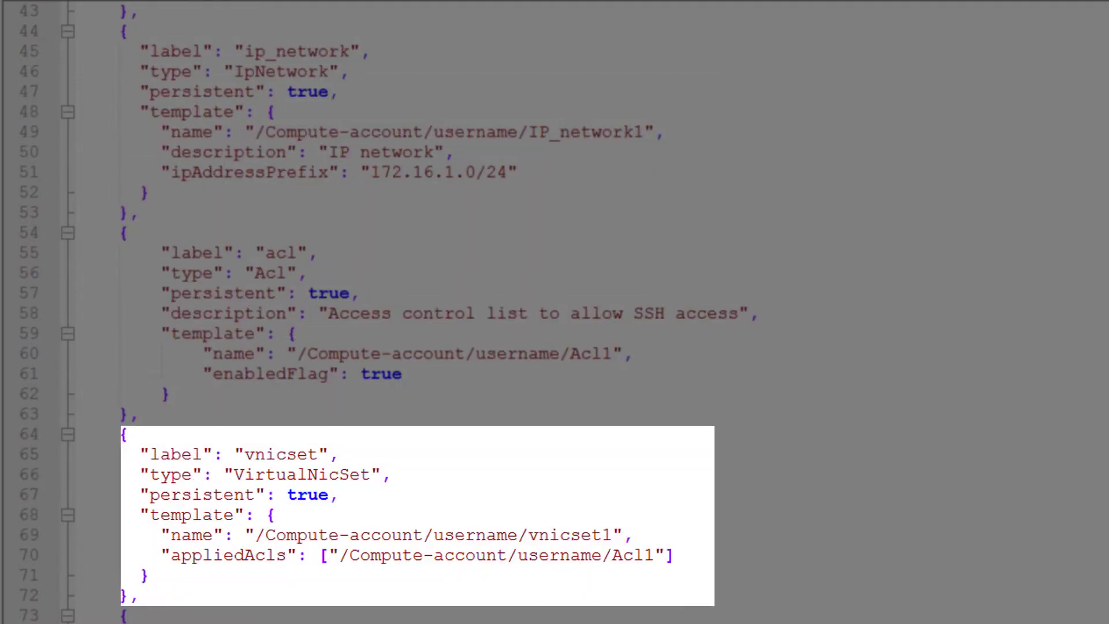
{"action": "scroll", "coordinate": [554, 312], "scroll_direction": "down", "scroll_amount": 8}
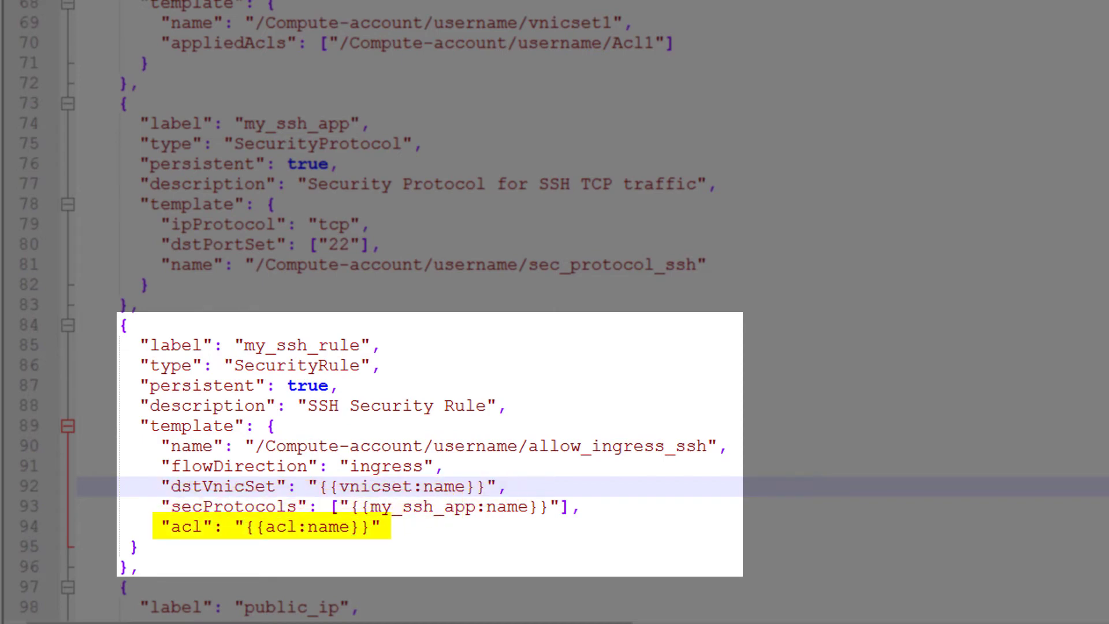
{"action": "scroll", "coordinate": [554, 312], "scroll_direction": "down", "scroll_amount": 5}
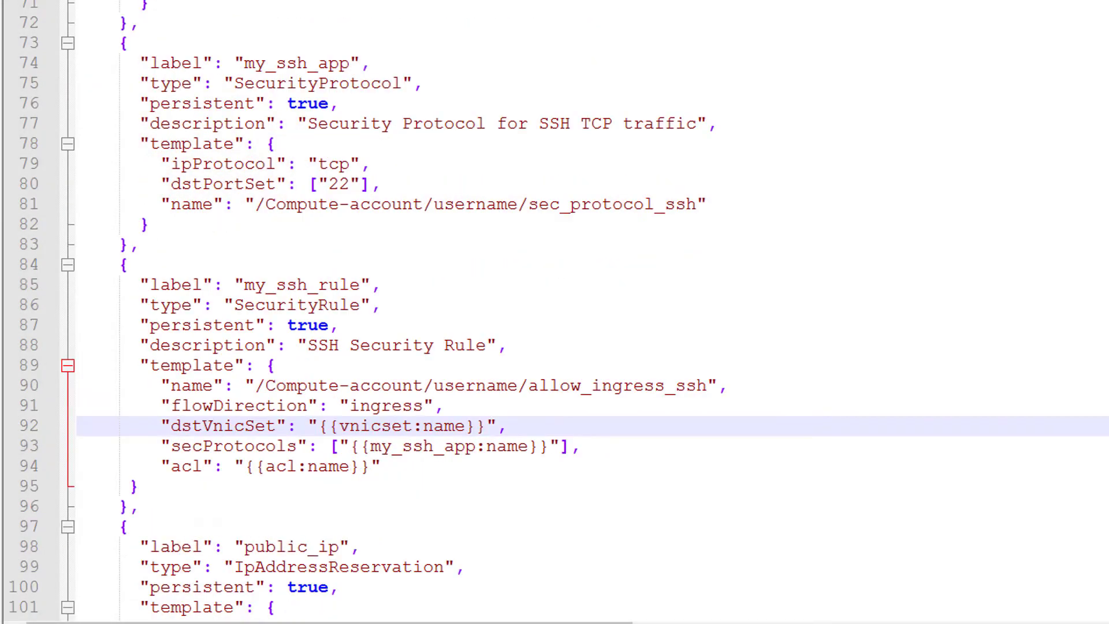
{"action": "scroll", "coordinate": [555, 312], "scroll_direction": "down", "scroll_amount": 1}
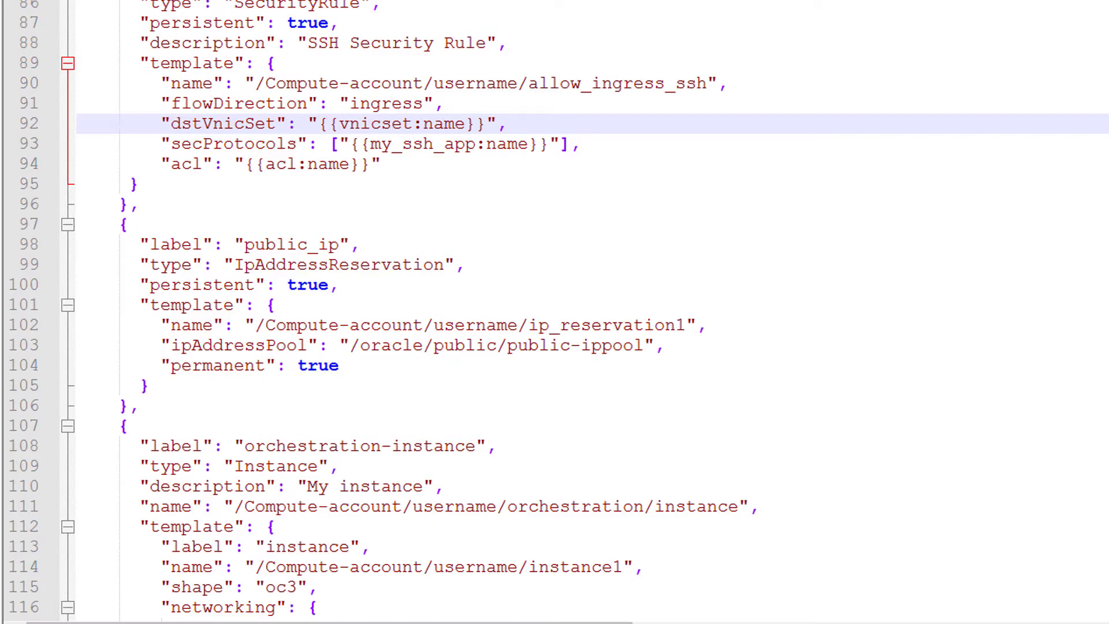
{"action": "scroll", "coordinate": [554, 312], "scroll_direction": "up", "scroll_amount": 2}
{"action": "scroll", "coordinate": [555, 312], "scroll_direction": "down", "scroll_amount": 8}
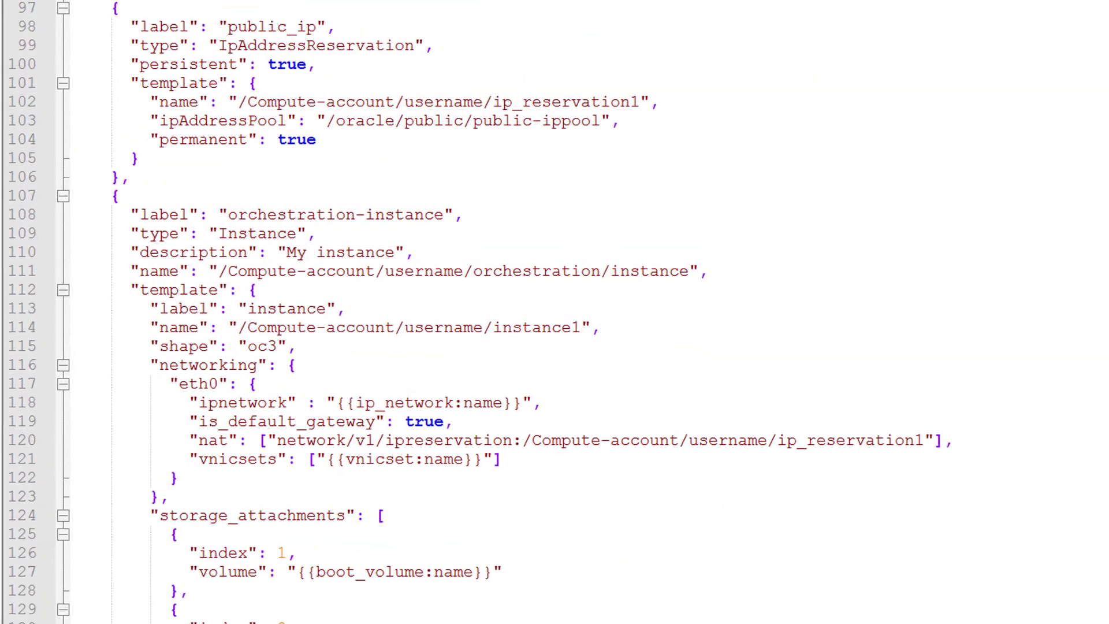
{"action": "scroll", "coordinate": [554, 312], "scroll_direction": "down", "scroll_amount": 2}
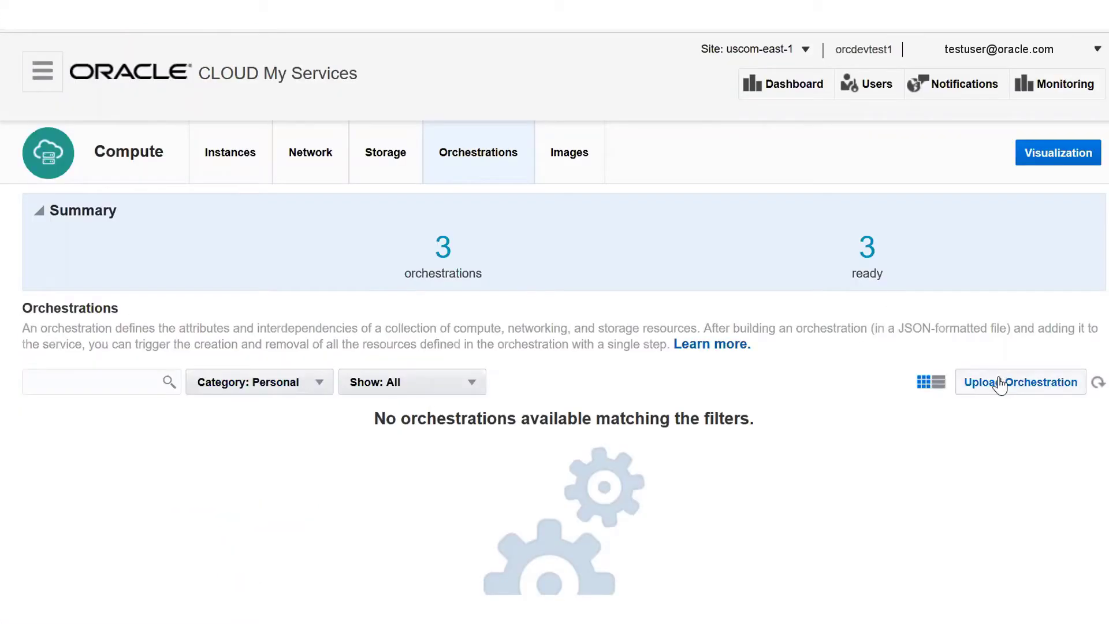
Upload the orchestration JSON file to the Compute service's orchestrations.
{"action": "left_click", "coordinate": [999, 384]}
{"action": "left_click", "coordinate": [731, 309]}
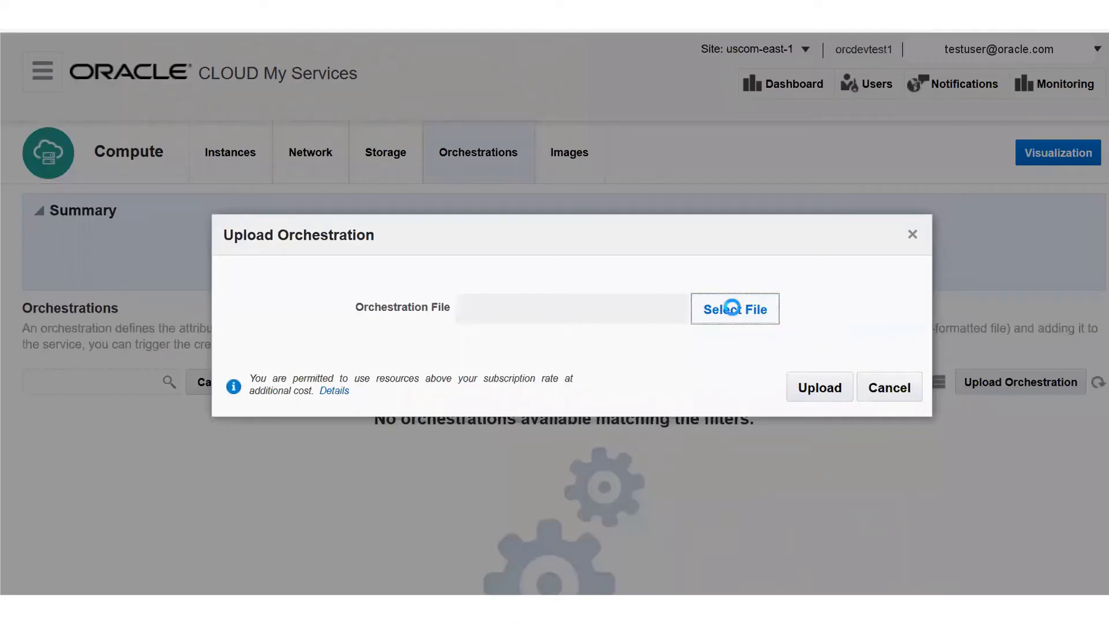
{"action": "left_click", "coordinate": [415, 384]}
{"action": "left_click", "coordinate": [819, 387]}
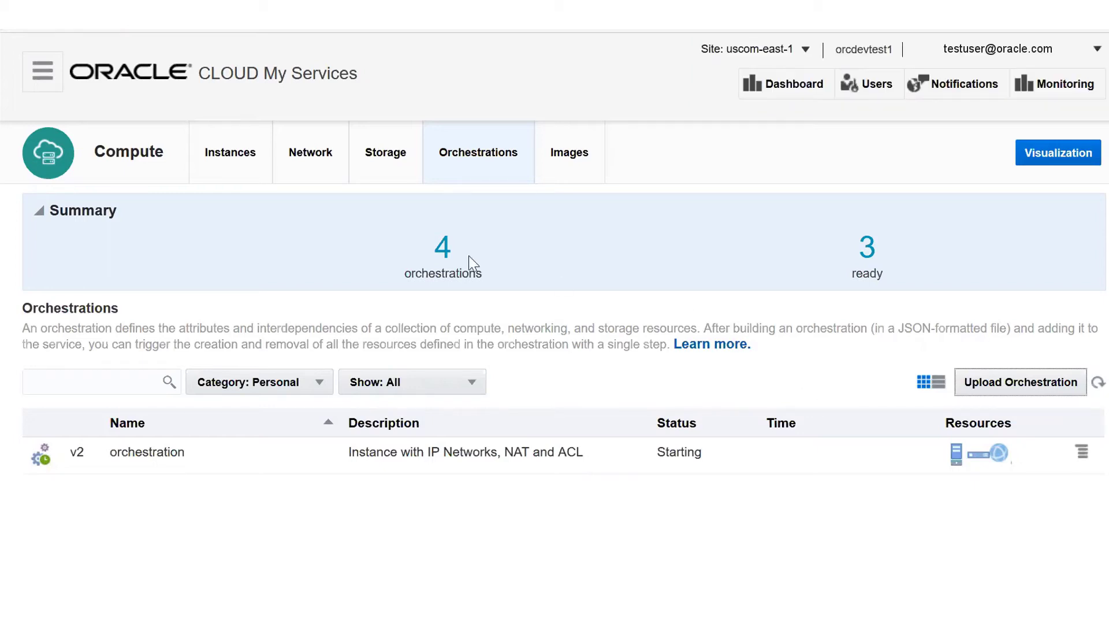
Check the storage volumes, IP networks and virtual NIC sets created by the orchestration, refreshing the IP networks list.
{"action": "left_click", "coordinate": [375, 157]}
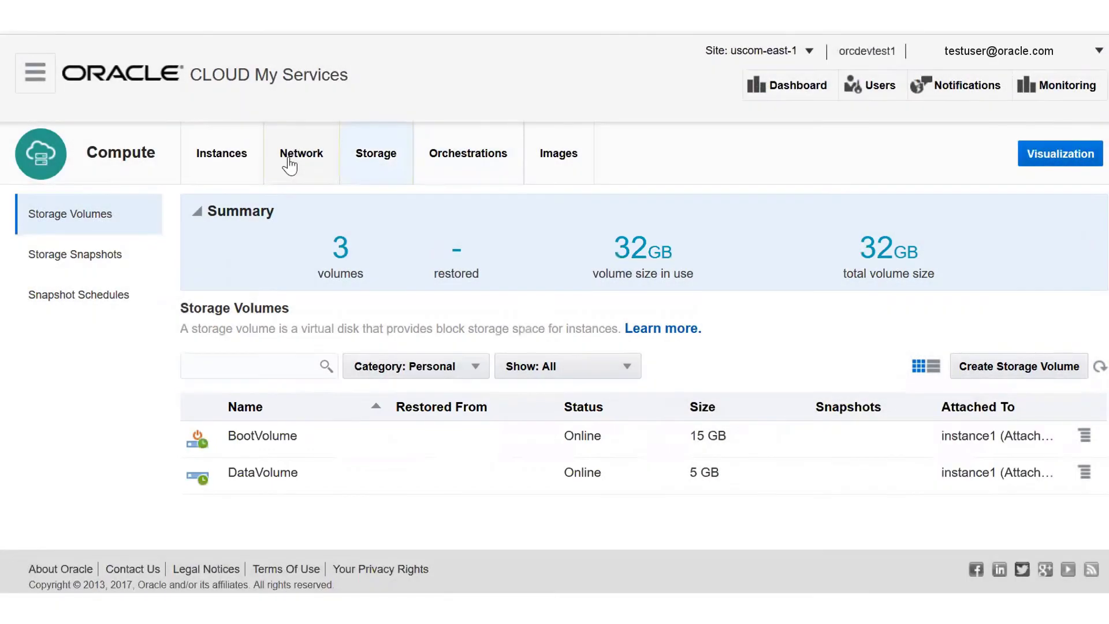
{"action": "left_click", "coordinate": [294, 171]}
{"action": "left_click", "coordinate": [1083, 384]}
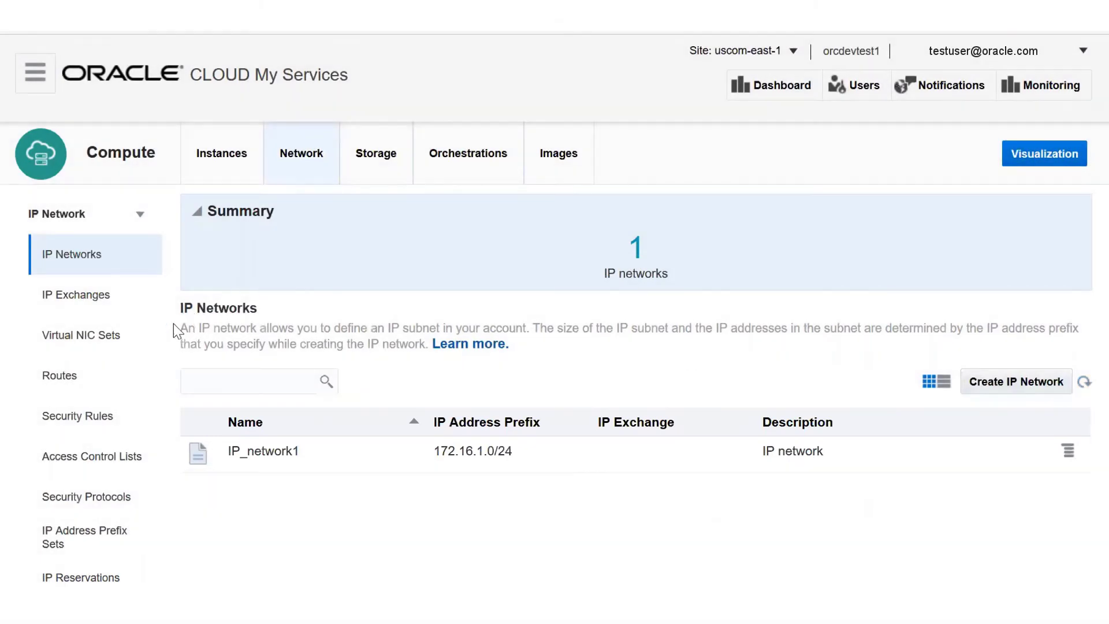
{"action": "left_click", "coordinate": [95, 340]}
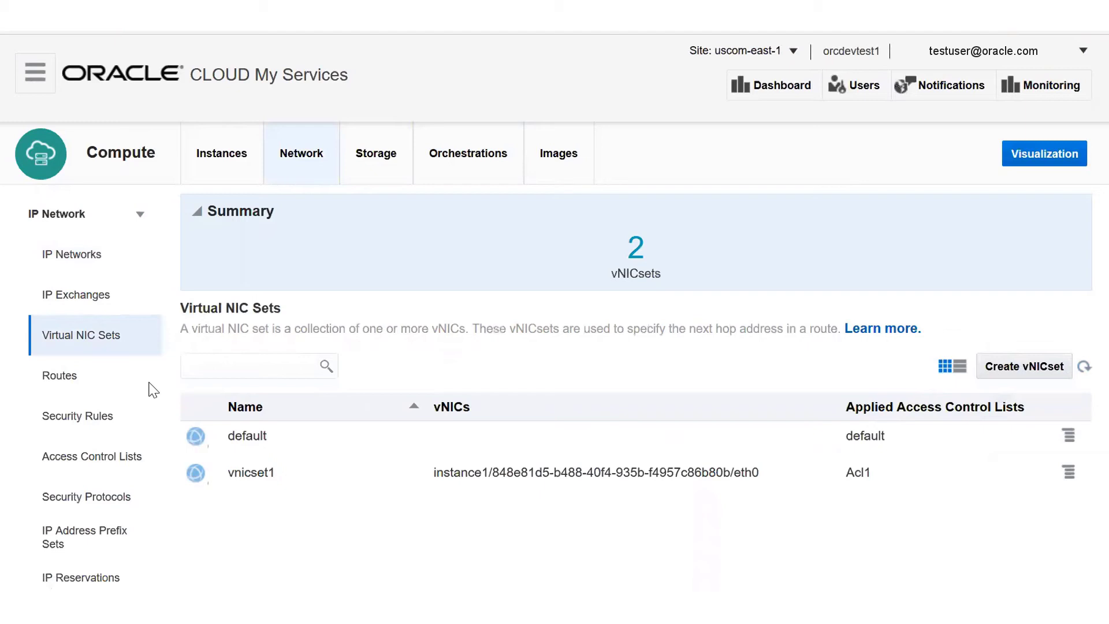
Check the access control lists, security protocols and refreshed IP reservations, and view the instances created by the orchestration.
{"action": "left_click", "coordinate": [79, 459]}
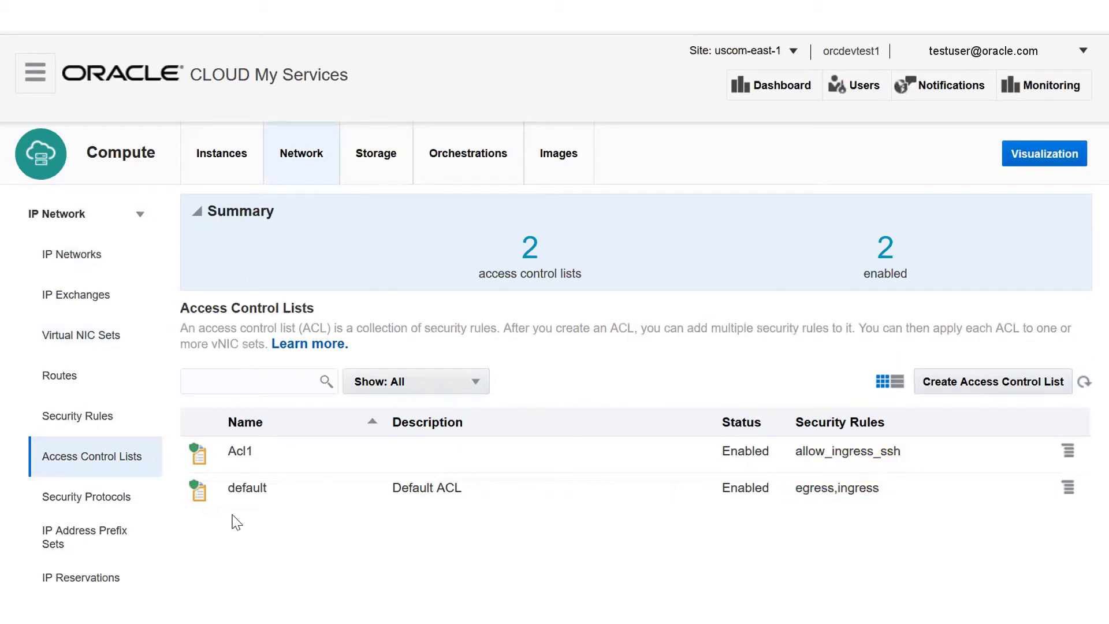
{"action": "left_click", "coordinate": [99, 495]}
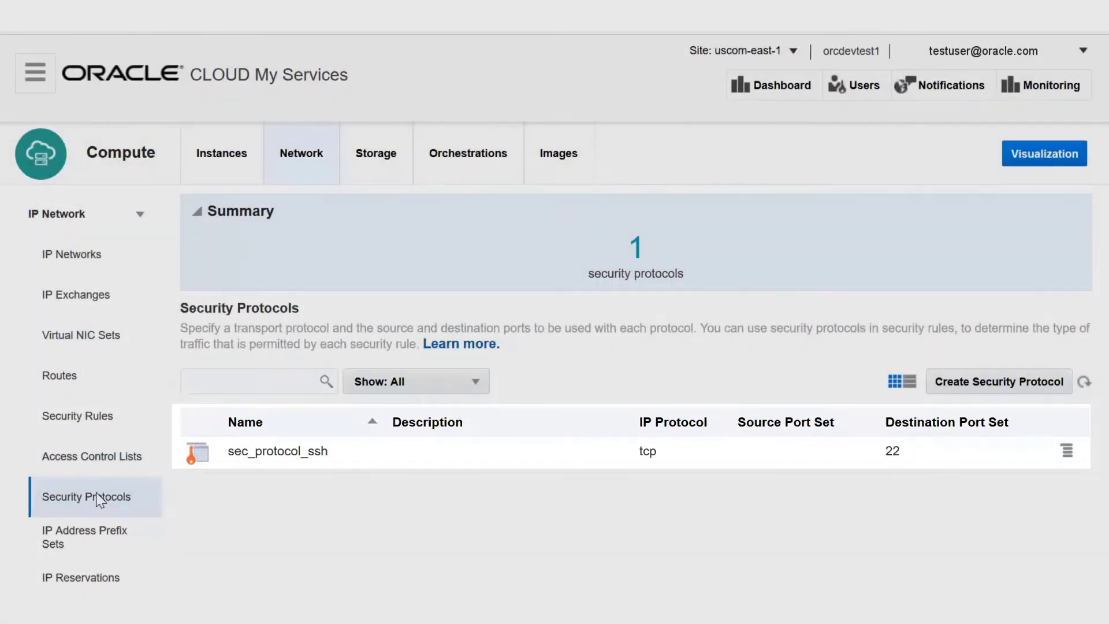
{"action": "left_click", "coordinate": [109, 574]}
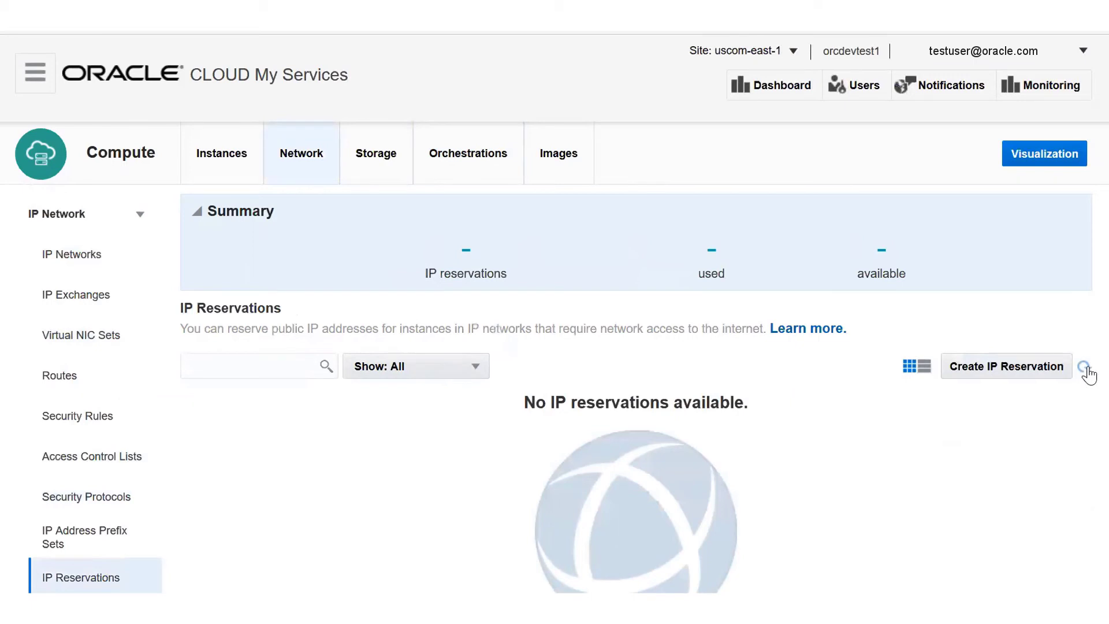
{"action": "left_click", "coordinate": [1086, 368]}
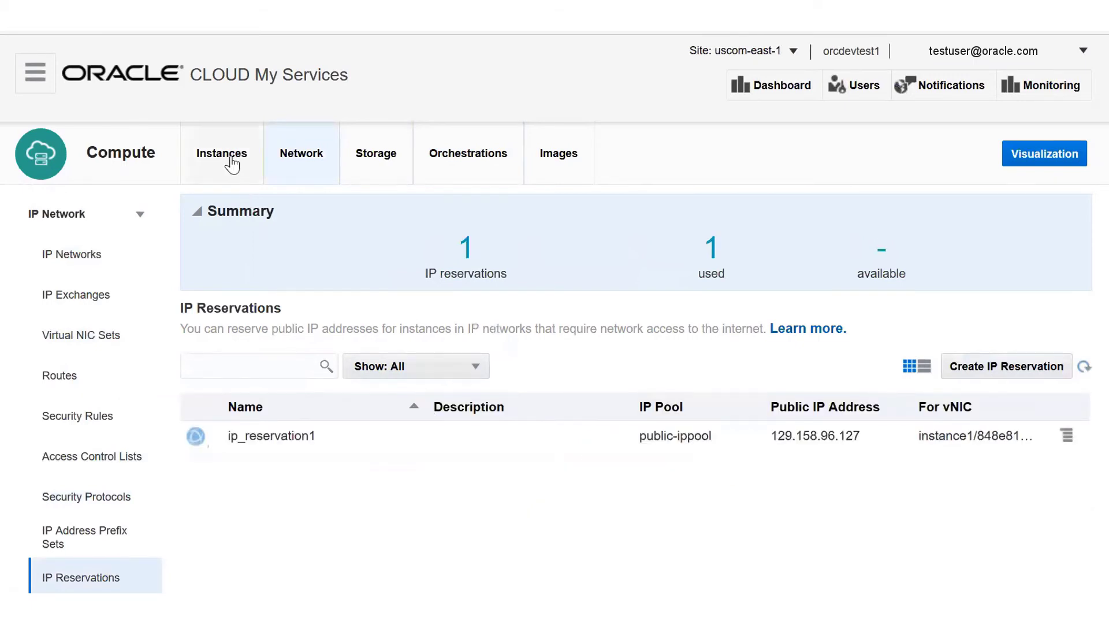
{"action": "left_click", "coordinate": [228, 156]}
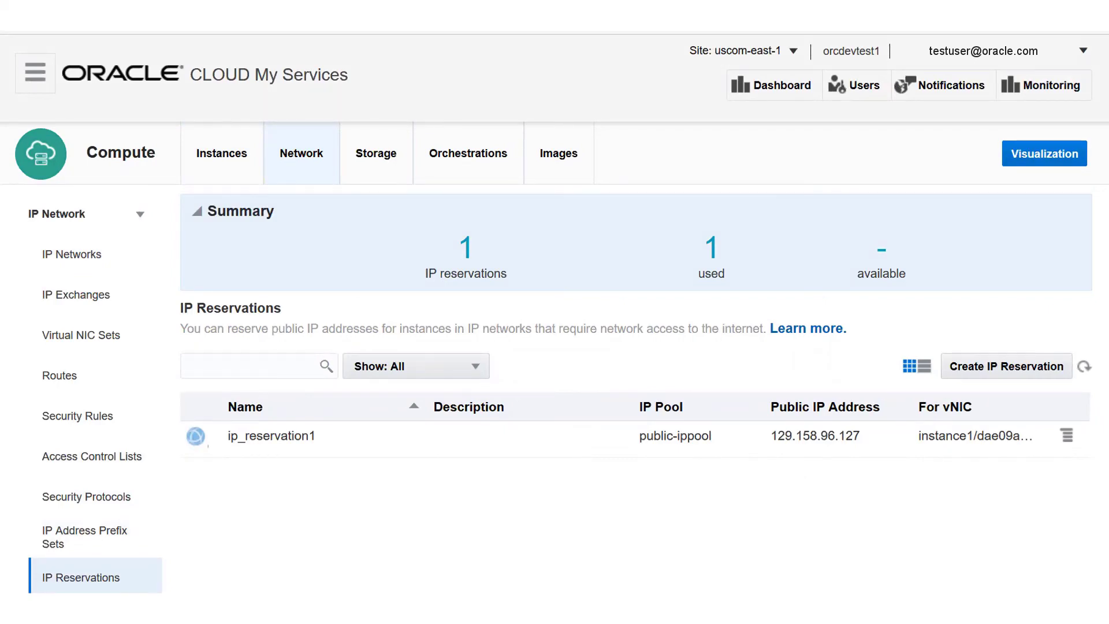
Test SSH access to the instance at 129.158.96.127 with PuTTY, entering the private key passphrase, and close the session.
{"action": "key", "text": "super"}
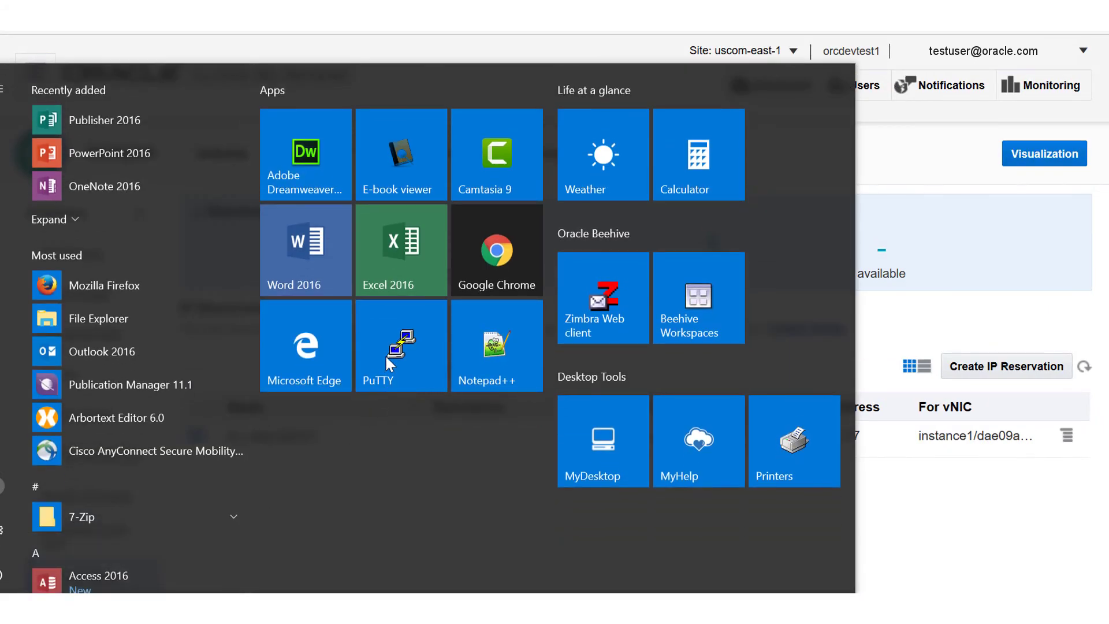
{"action": "left_click", "coordinate": [388, 363]}
{"action": "type", "text": "129.158.96.127"}
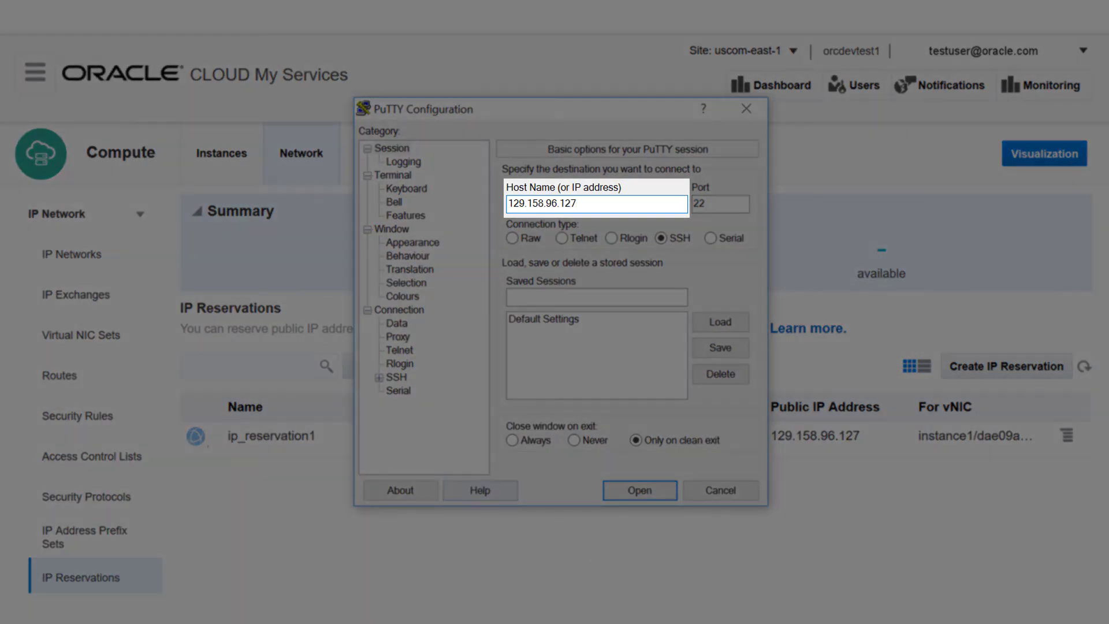
{"action": "left_click", "coordinate": [639, 490]}
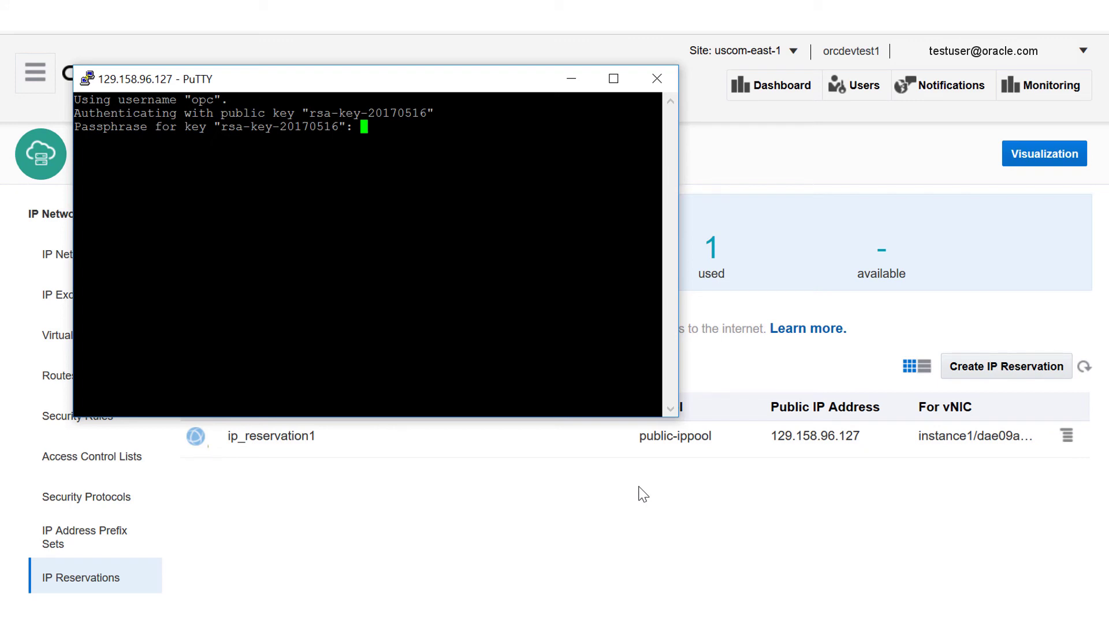
{"action": "key", "text": "Return"}
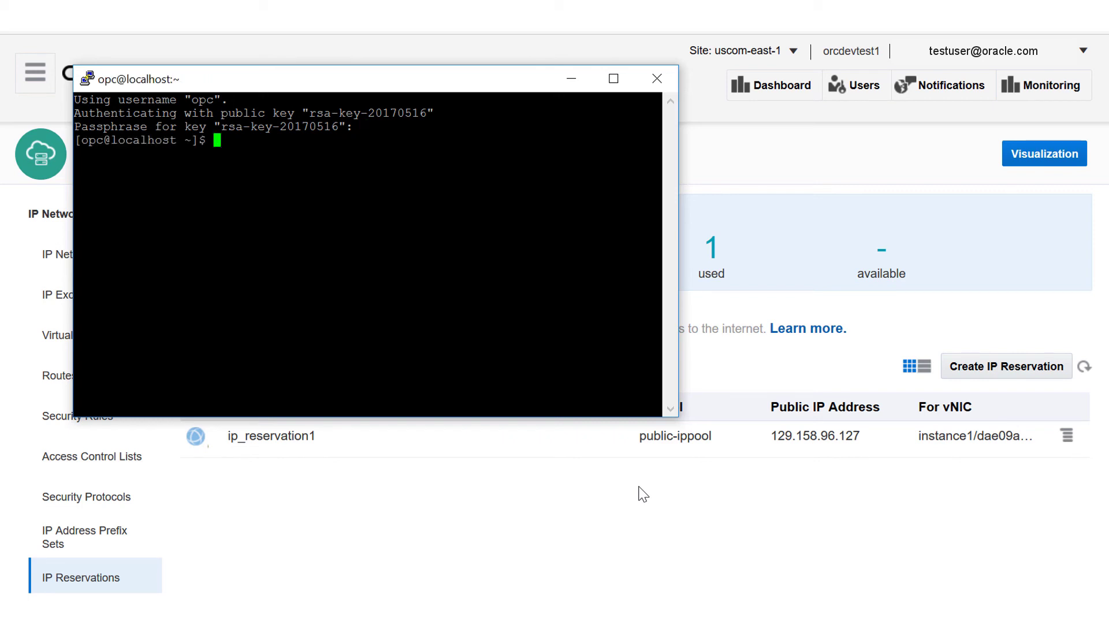
{"action": "left_click", "coordinate": [656, 78]}
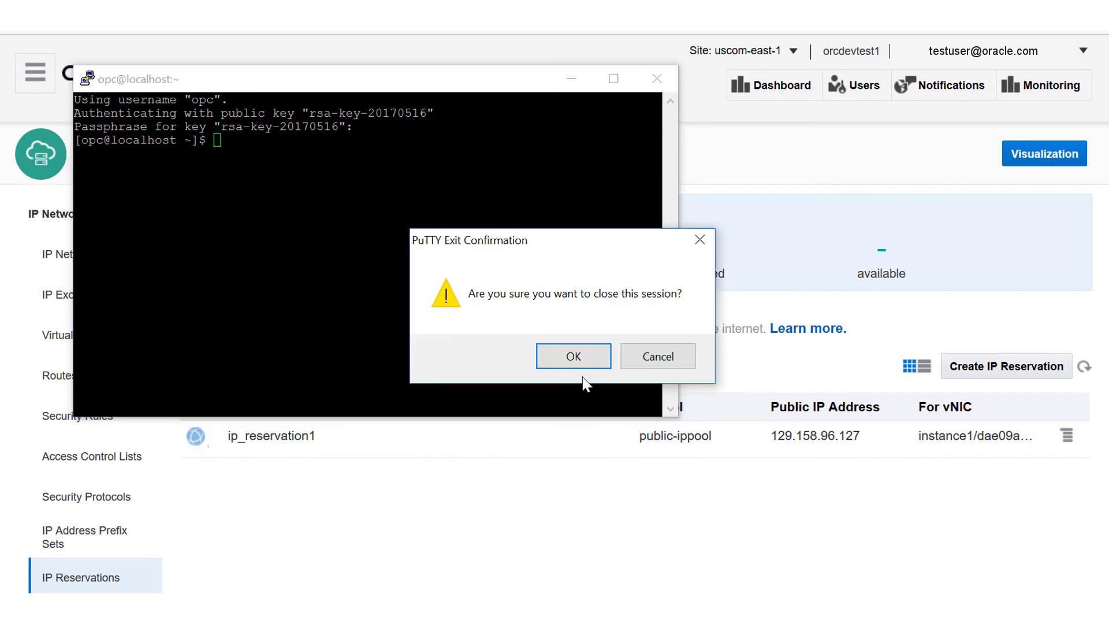
{"action": "left_click", "coordinate": [574, 356]}
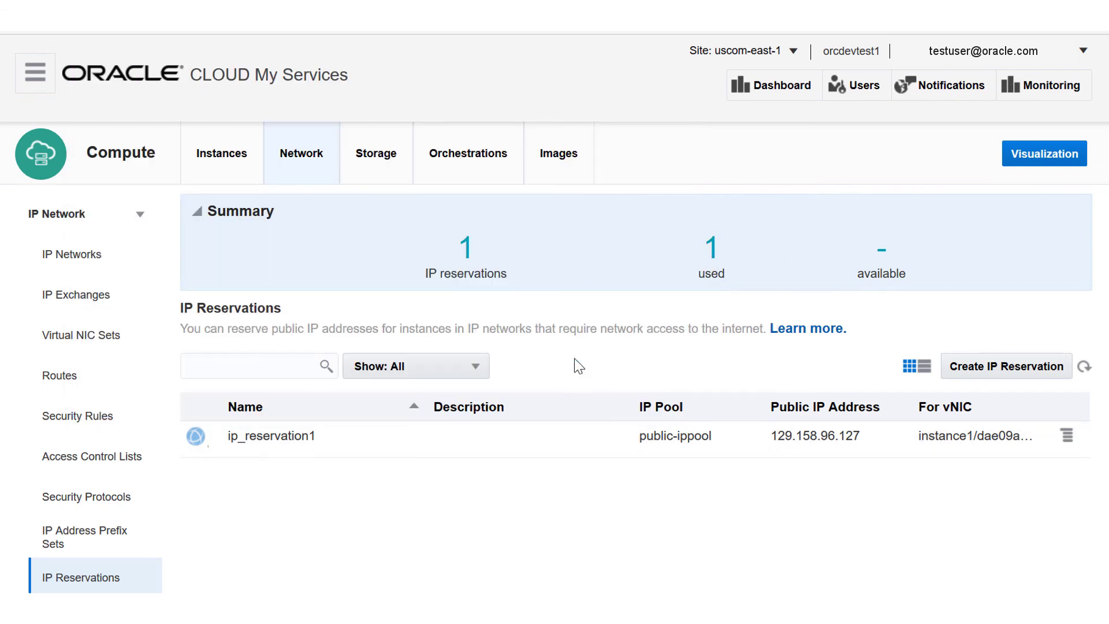
Suspend the orchestration named "orchestration" and refresh the orchestrations list to update its status.
{"action": "left_click", "coordinate": [467, 172]}
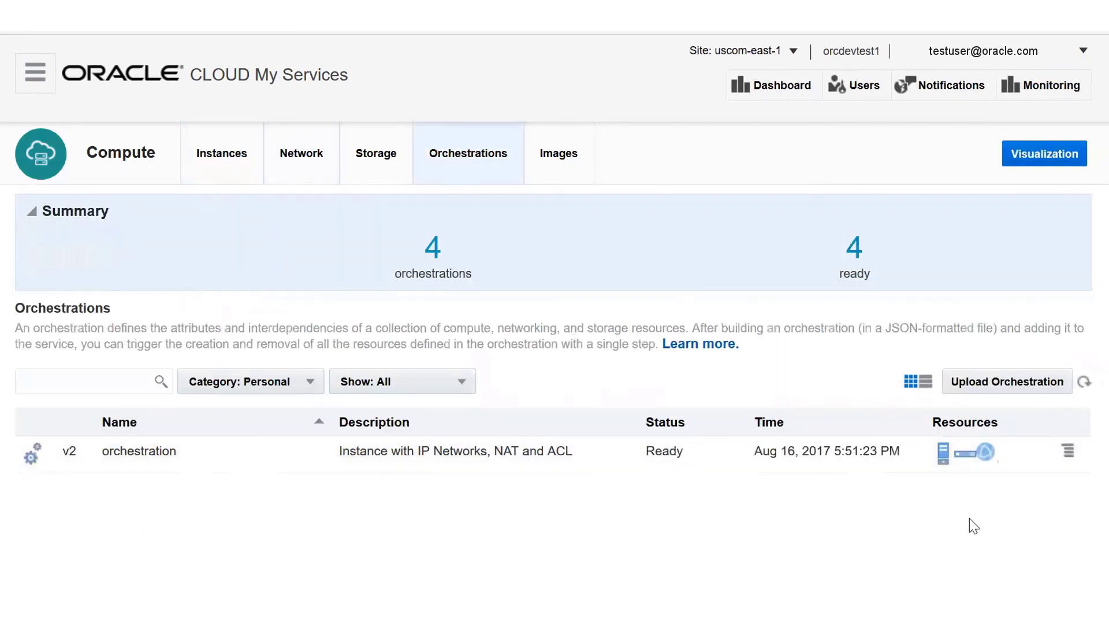
{"action": "left_click", "coordinate": [1069, 452]}
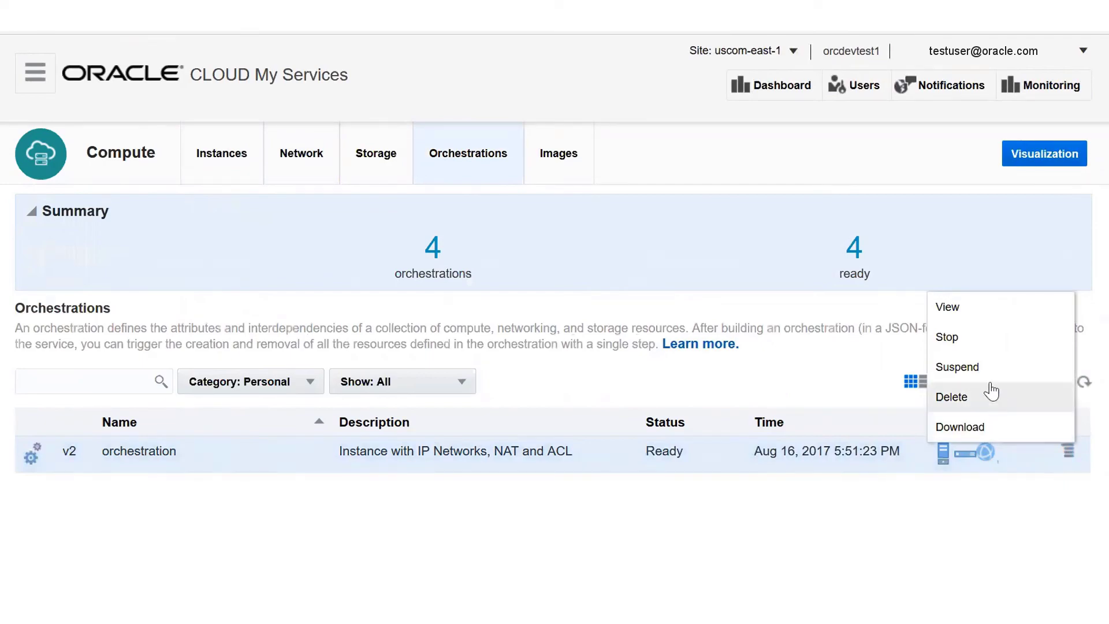
{"action": "left_click", "coordinate": [958, 367]}
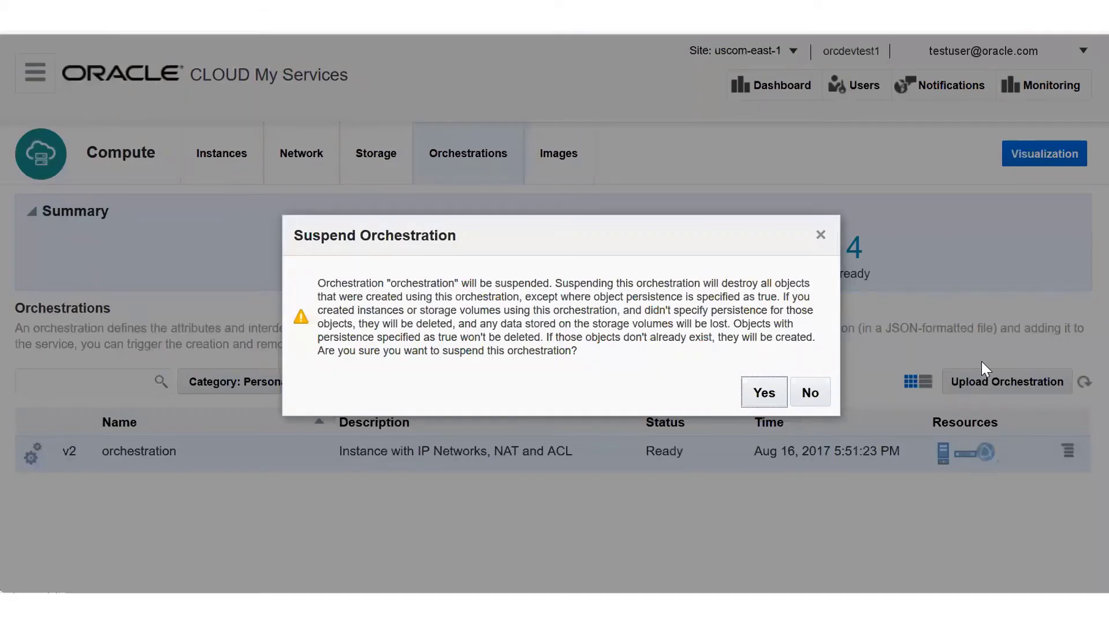
{"action": "left_click", "coordinate": [763, 393]}
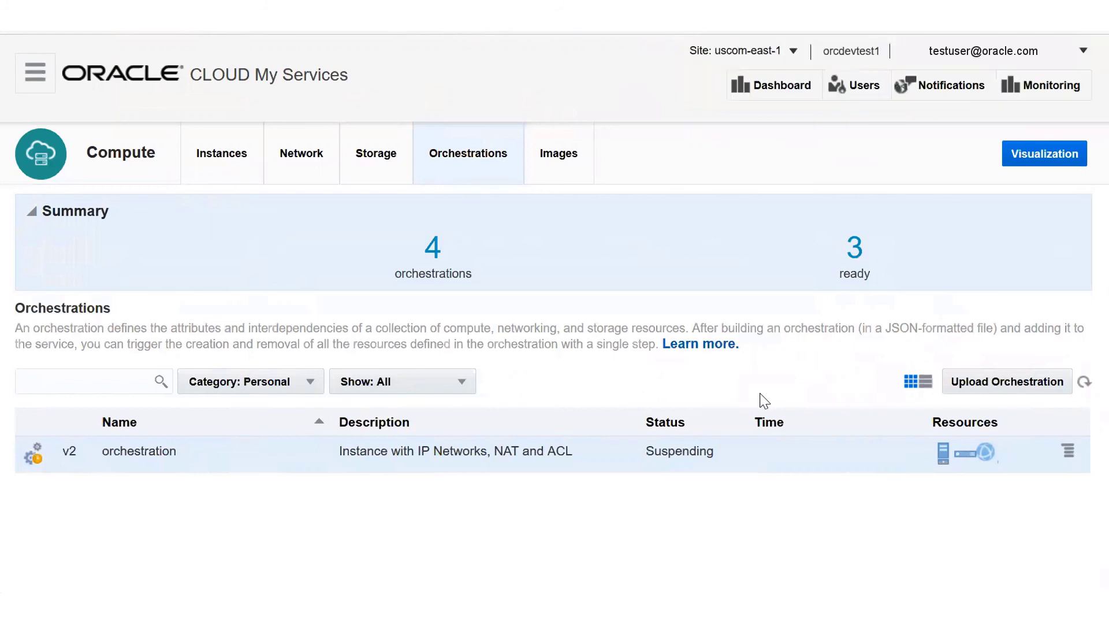
{"action": "left_click", "coordinate": [1085, 382]}
{"action": "left_click", "coordinate": [1085, 383]}
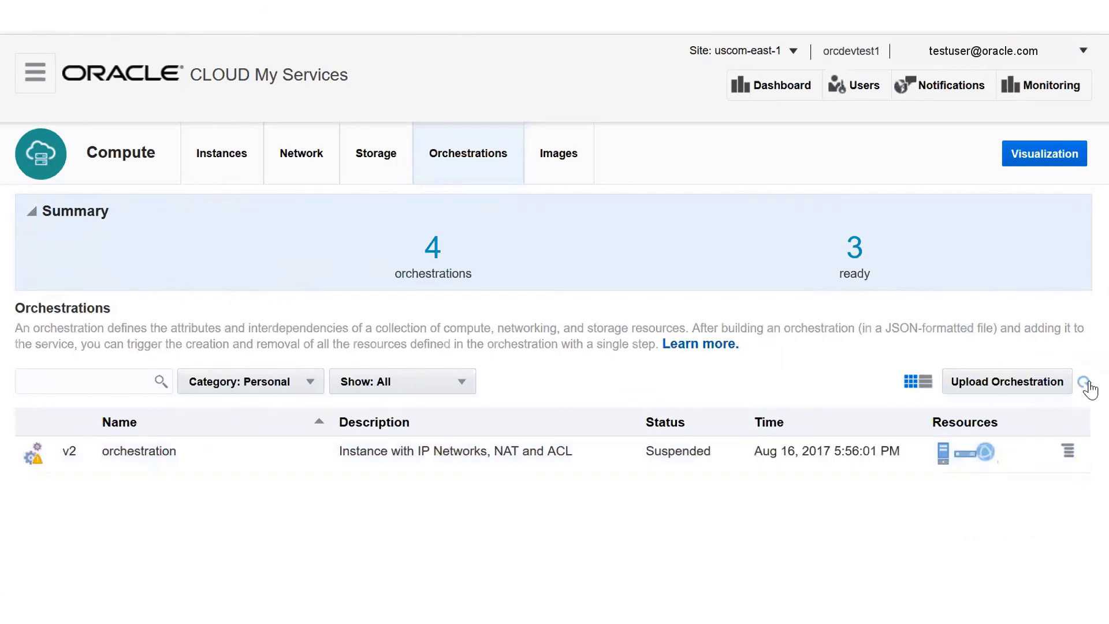
Open the list of available actions for the suspended orchestration.
{"action": "left_click", "coordinate": [1067, 450]}
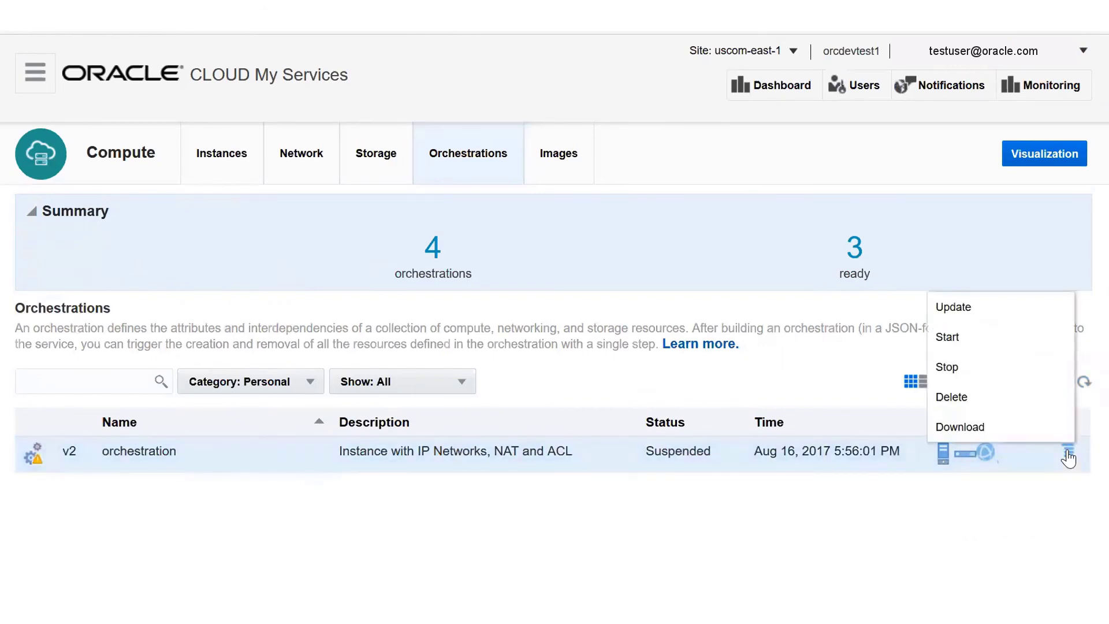